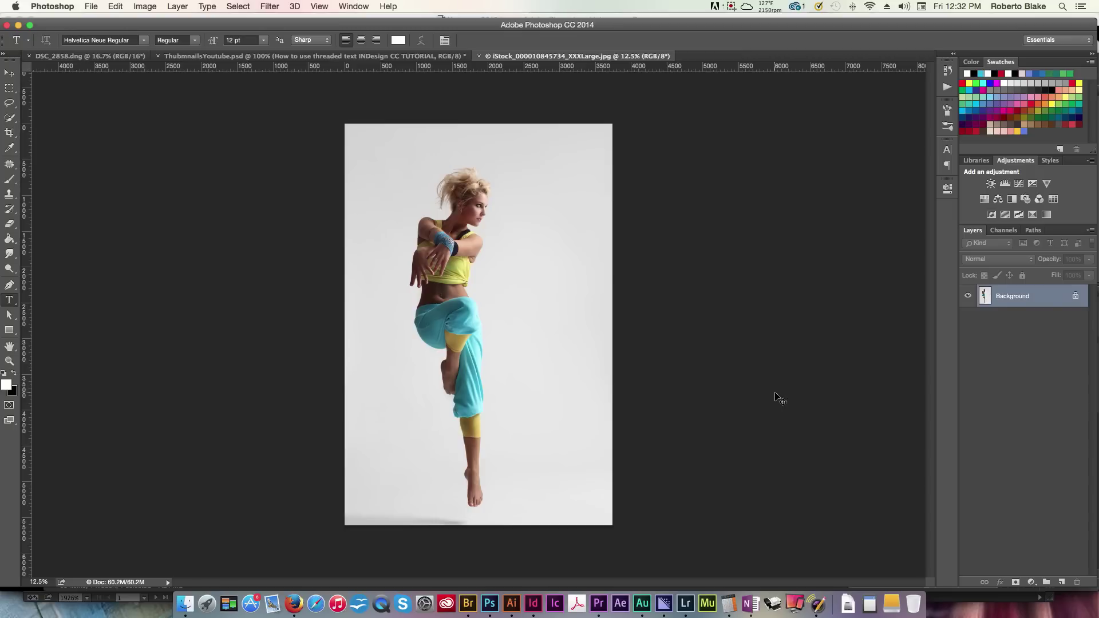
# - Duplicate the photo to a new layer named 'Model' and hide the Background layer
pyautogui.press('super+j')
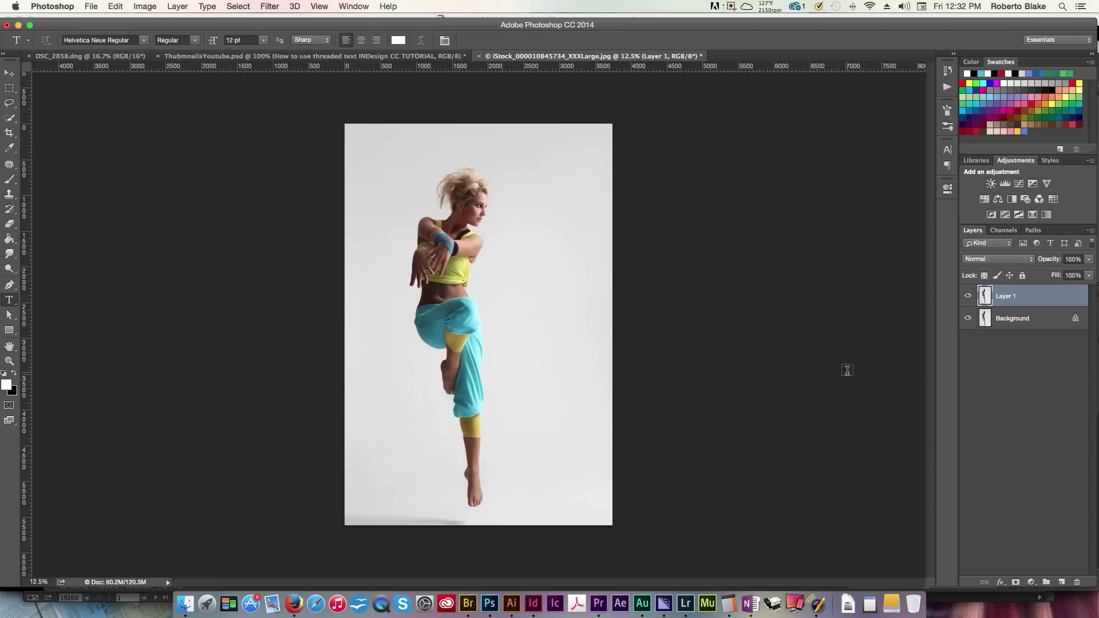
pyautogui.click(967, 318)
pyautogui.doubleClick(1005, 295)
pyautogui.write('Model')
pyautogui.press('Return')
pyautogui.press('w')
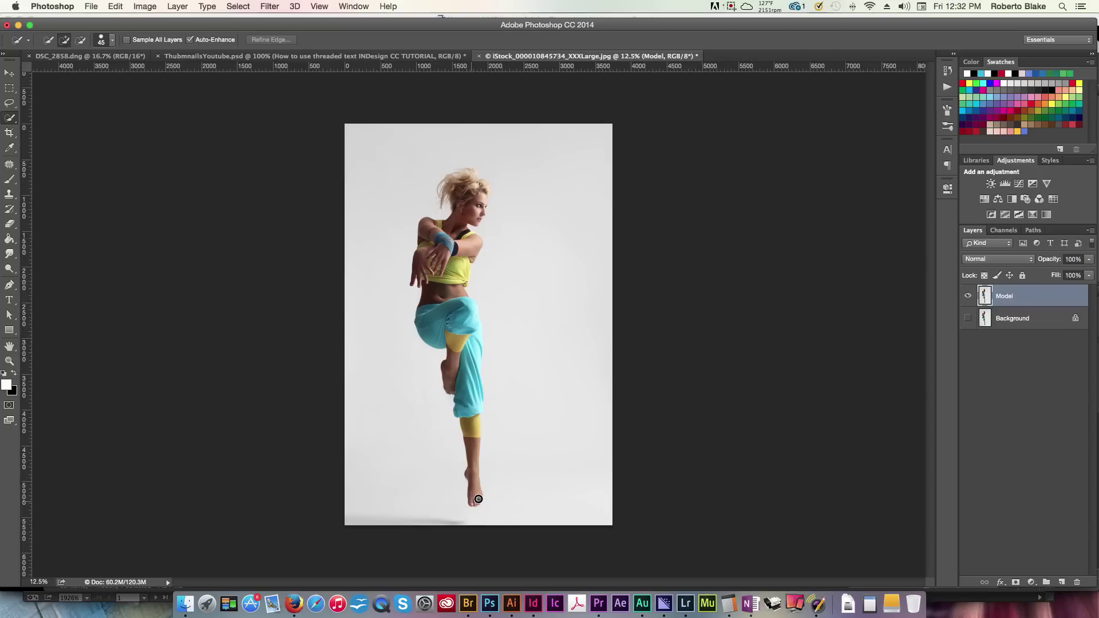
# - Brush a Quick Selection over the dancer from her lower leg and foot up to her shoulder and arm
pyautogui.moveTo(479, 485); pyautogui.dragTo(475, 454)
pyautogui.moveTo(454, 229)
pyautogui.mouseDown()
pyautogui.moveTo(440, 252)
pyautogui.moveTo(483, 202)
pyautogui.moveTo(473, 192)
pyautogui.mouseUp()
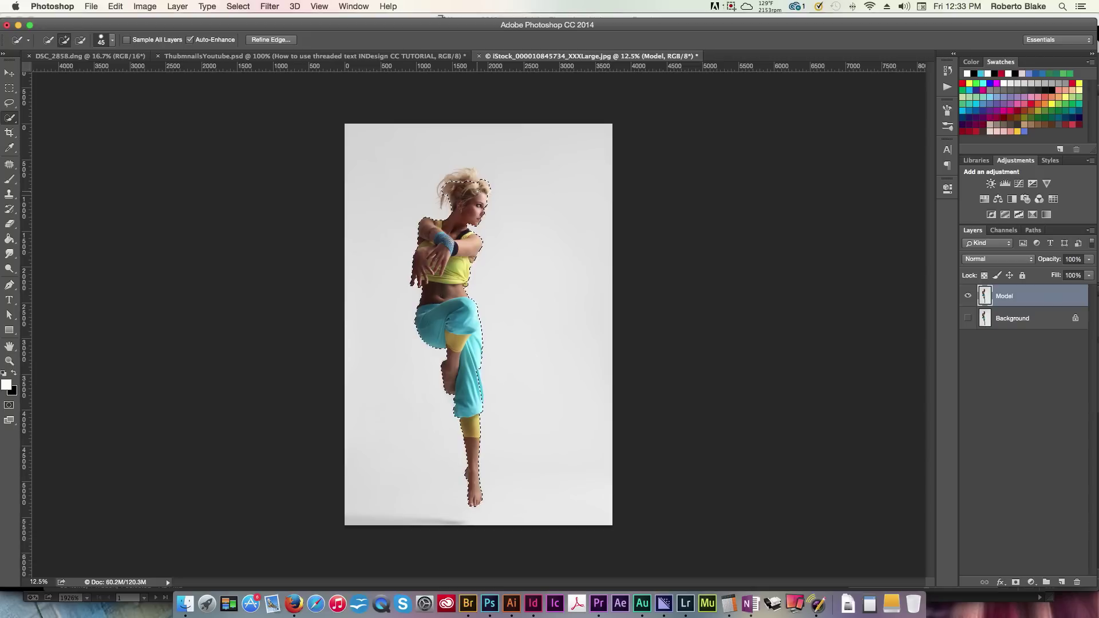
# - Zoom in on the dancer's hair and face, then add the hair edge and face to the selection
pyautogui.press('z')
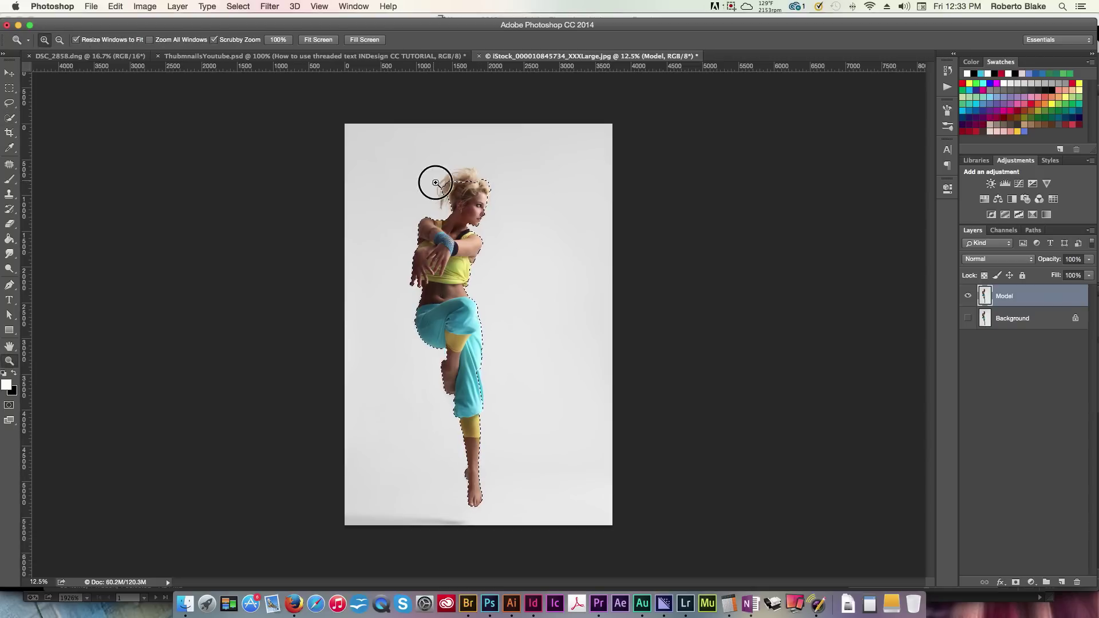
pyautogui.moveTo(436, 179); pyautogui.dragTo(519, 233)
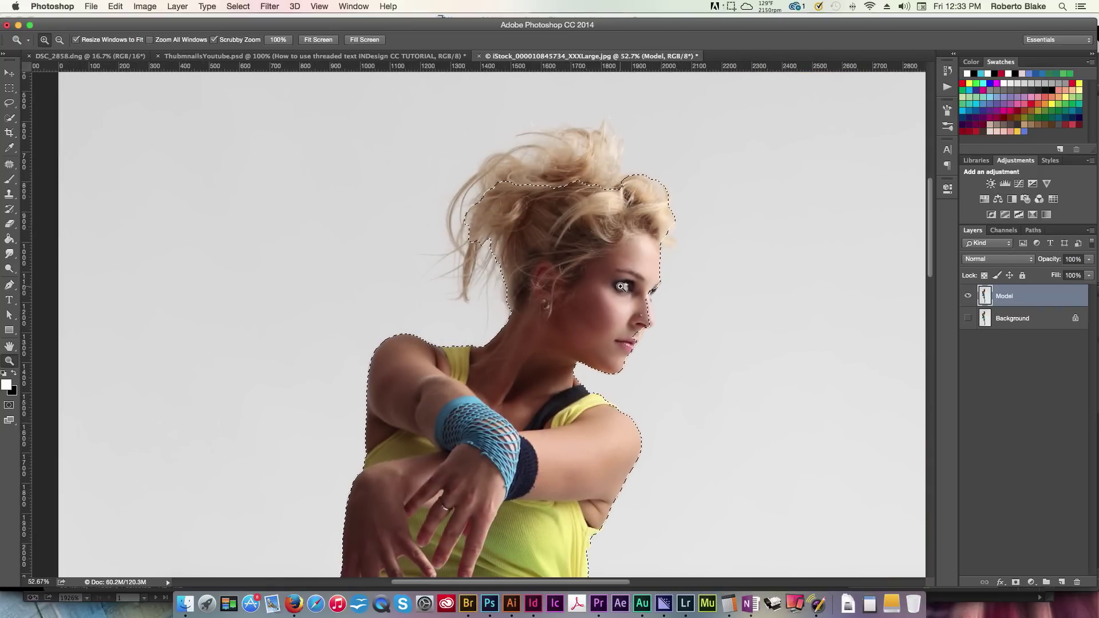
pyautogui.press('w')
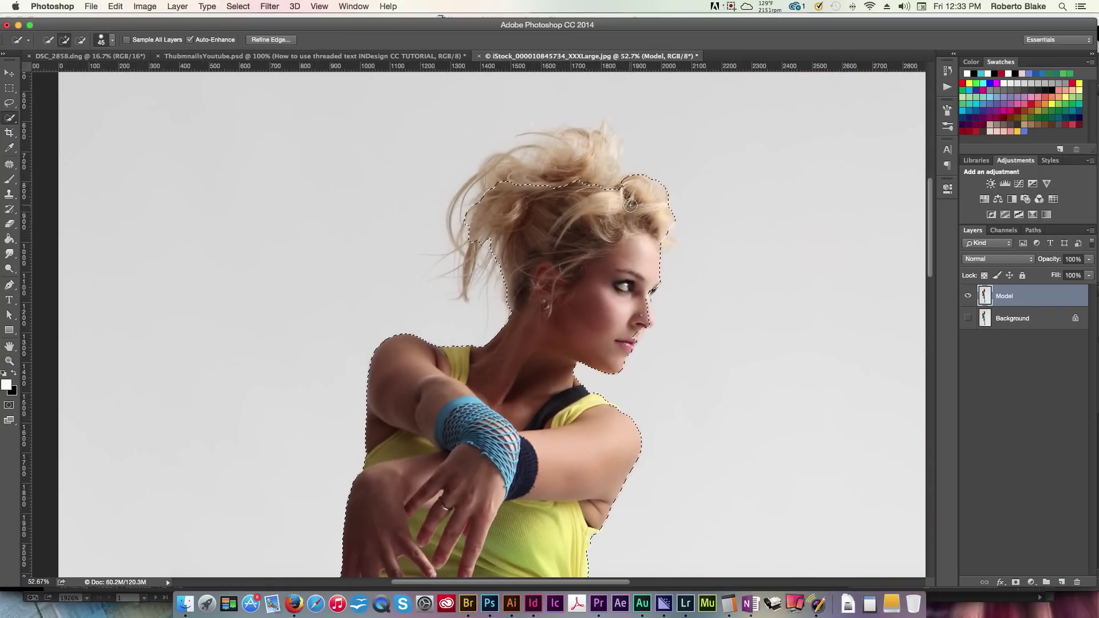
pyautogui.moveTo(653, 236); pyautogui.dragTo(671, 241)
pyautogui.moveTo(640, 294)
pyautogui.mouseDown()
pyautogui.moveTo(649, 316)
pyautogui.moveTo(635, 341)
pyautogui.moveTo(629, 329)
pyautogui.mouseUp()
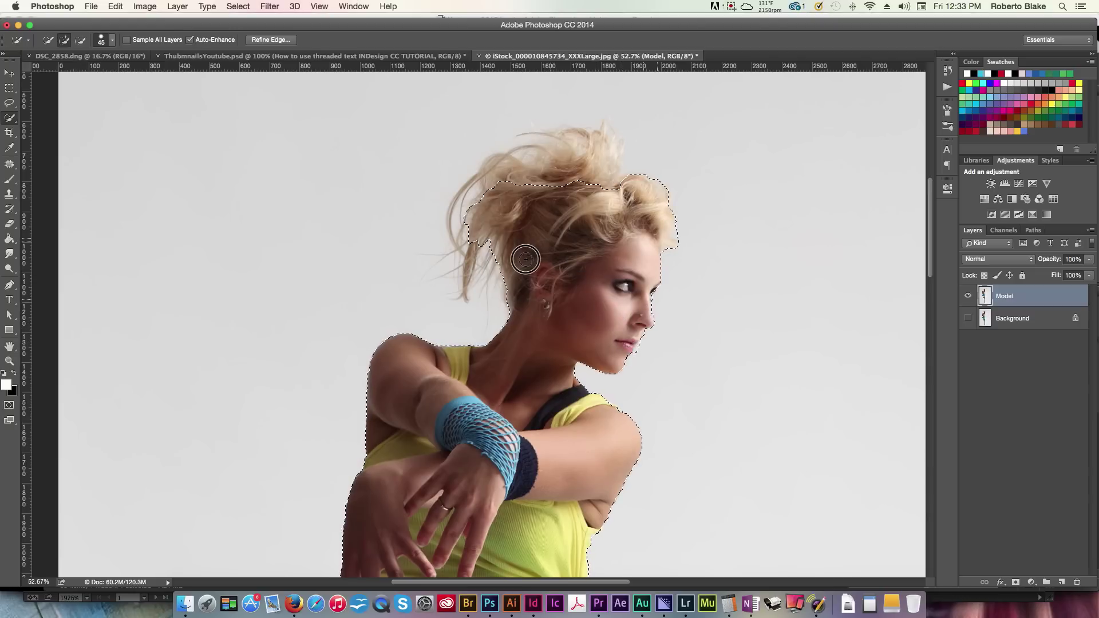
# - Add the left and top hair strands and subtract the grey gap between shoulder and hair
pyautogui.moveTo(523, 253)
pyautogui.mouseDown()
pyautogui.moveTo(492, 282)
pyautogui.moveTo(478, 254)
pyautogui.moveTo(452, 297)
pyautogui.moveTo(475, 247)
pyautogui.moveTo(462, 201)
pyautogui.moveTo(557, 149)
pyautogui.moveTo(617, 149)
pyautogui.moveTo(603, 120)
pyautogui.mouseUp()
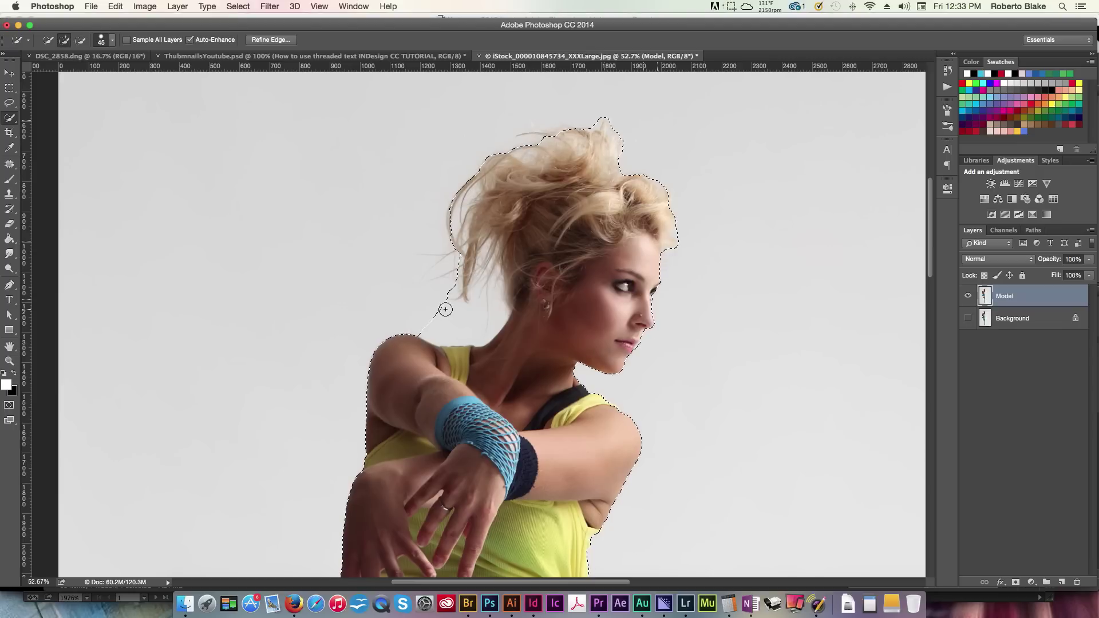
pyautogui.press('alt')
pyautogui.moveTo(430, 311); pyautogui.dragTo(471, 319)
pyautogui.moveTo(546, 138); pyautogui.dragTo(521, 136)
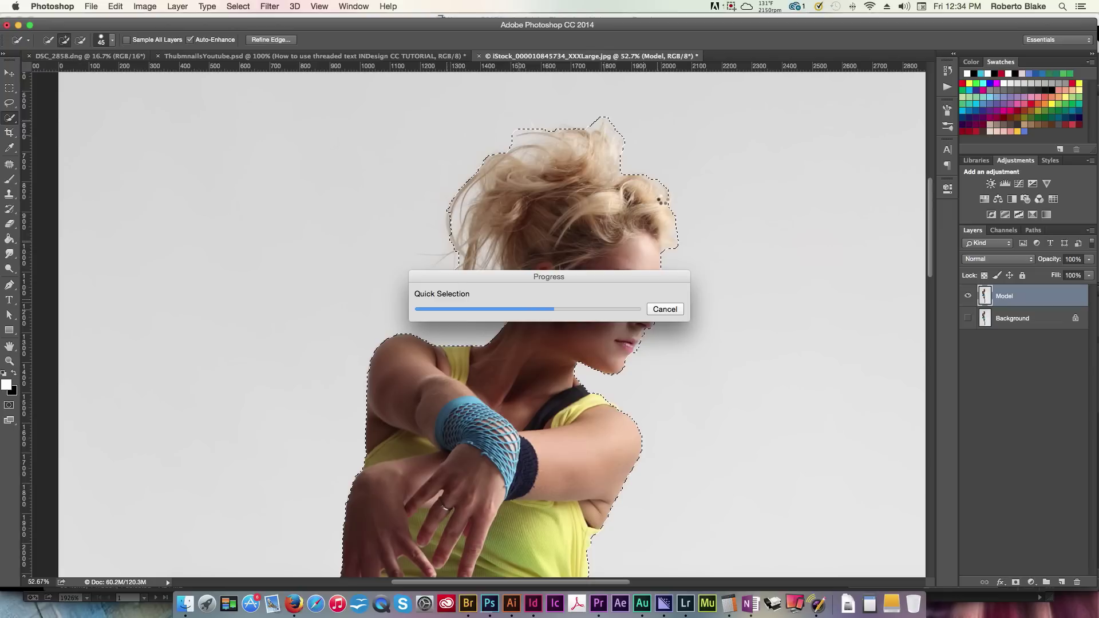
# - Add the right-side hair and chin area to the selection, then fit the dancer in the window
pyautogui.click(664, 197)
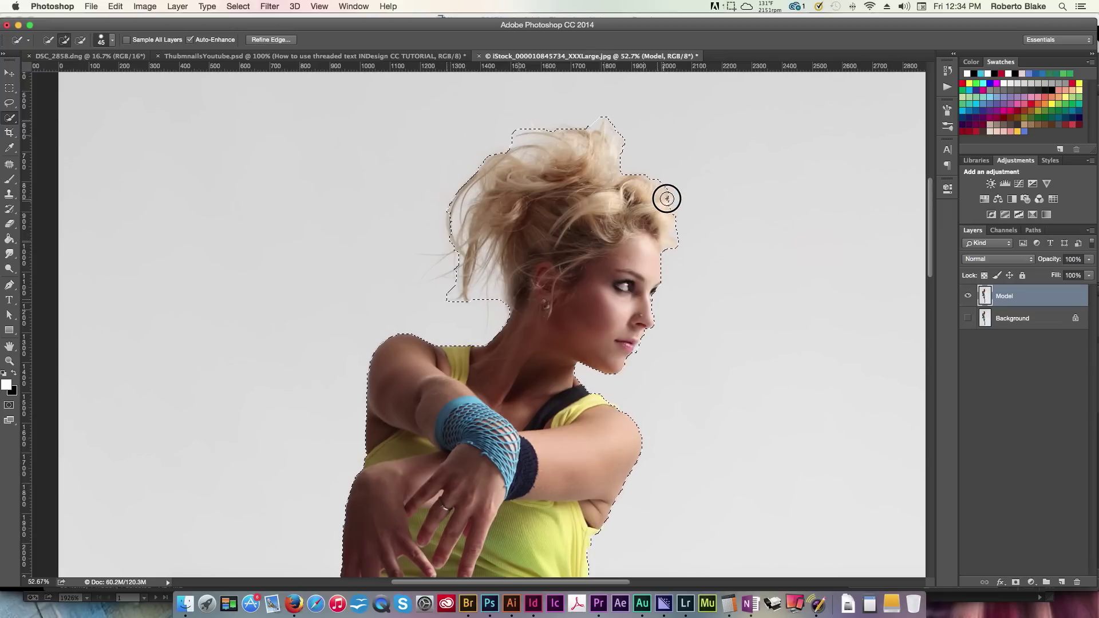
pyautogui.click(616, 329)
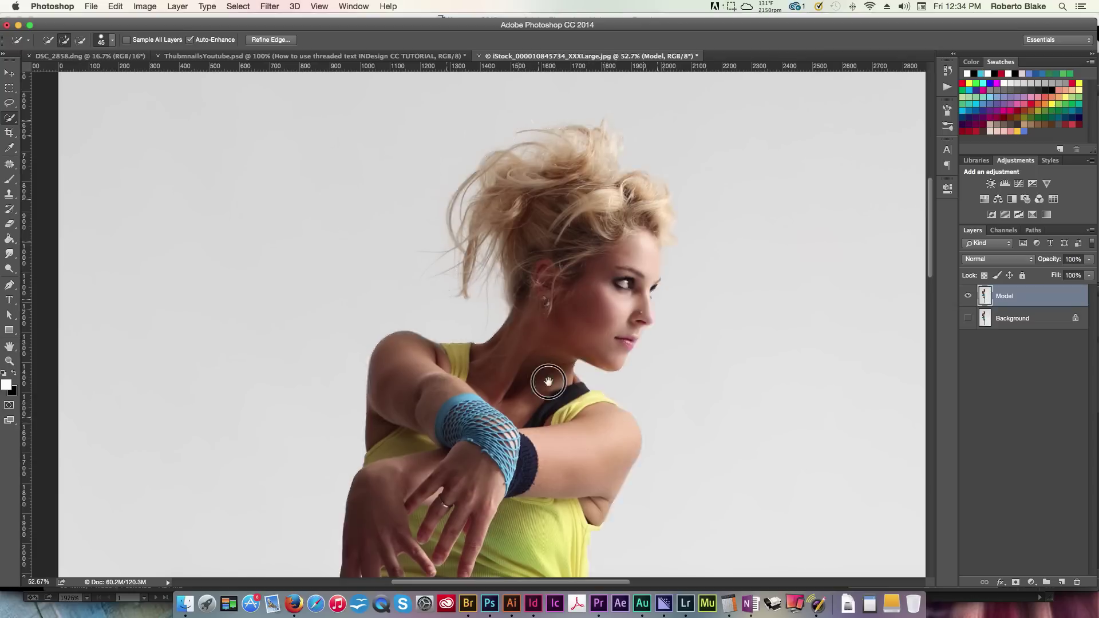
pyautogui.moveTo(532, 463); pyautogui.dragTo(563, 264)
pyautogui.scroll(-3, 538, 516)
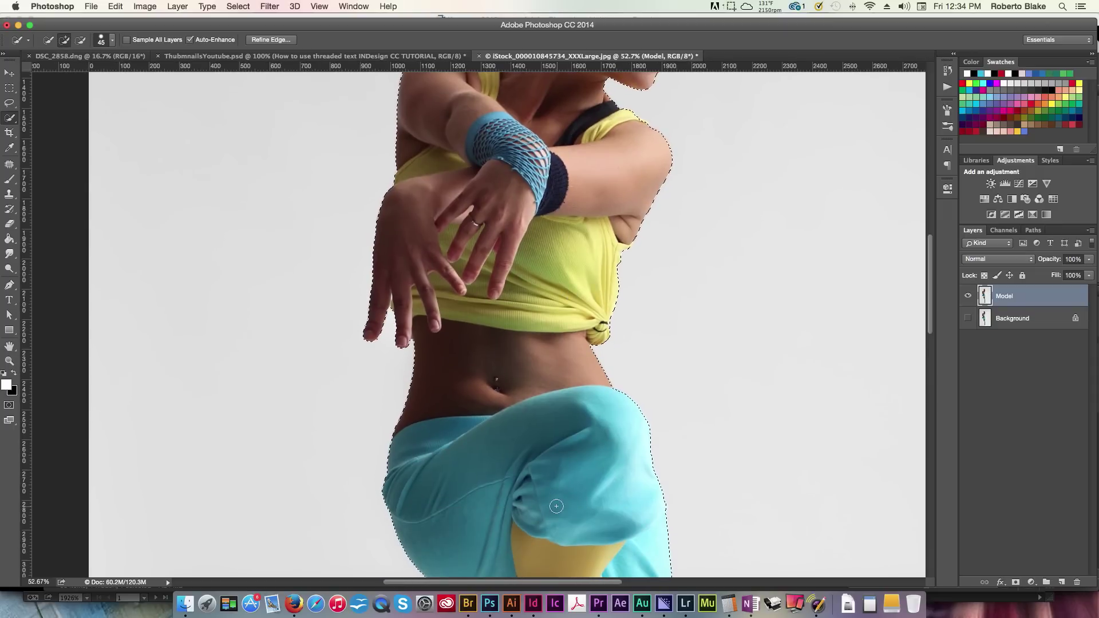
pyautogui.scroll(-14, 547, 504)
pyautogui.hscroll(3, 546, 503)
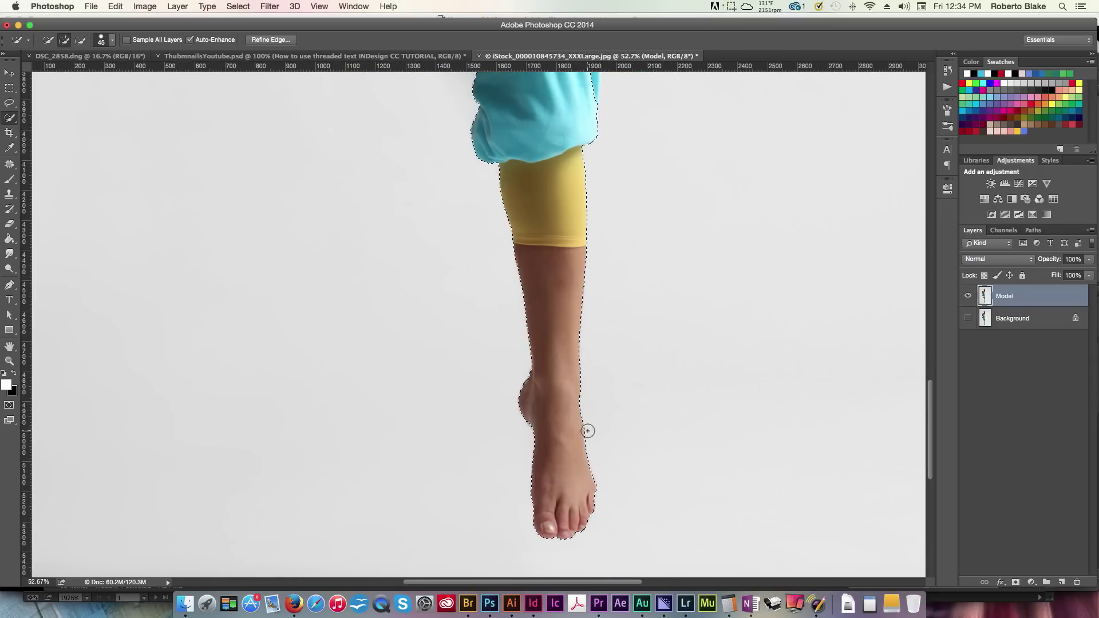
pyautogui.press('super+0')
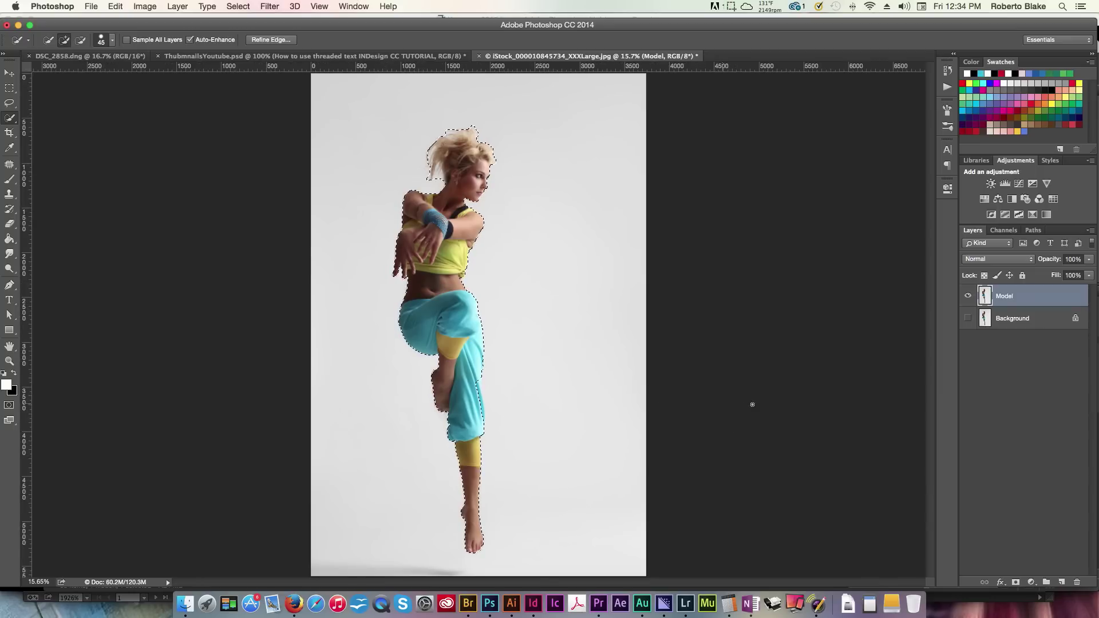
# - Open Refine Edge with Smart Radius at 3.6 px and Overlay view, zoomed on the dancer's head
pyautogui.click(280, 40)
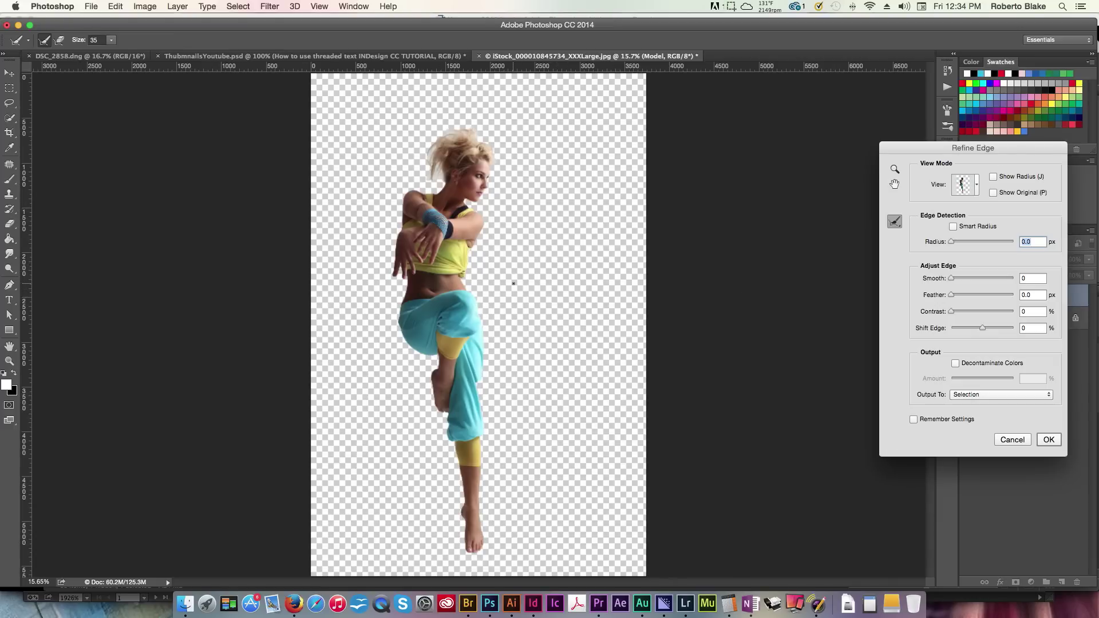
pyautogui.click(953, 226)
pyautogui.moveTo(952, 241); pyautogui.dragTo(963, 241)
pyautogui.click(965, 186)
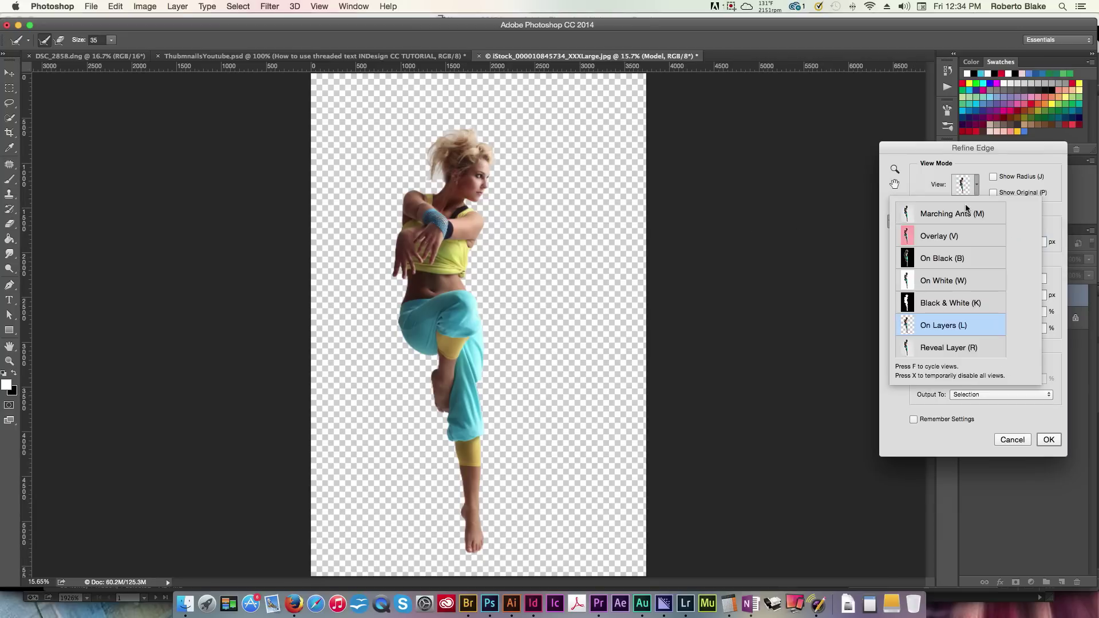
pyautogui.click(961, 237)
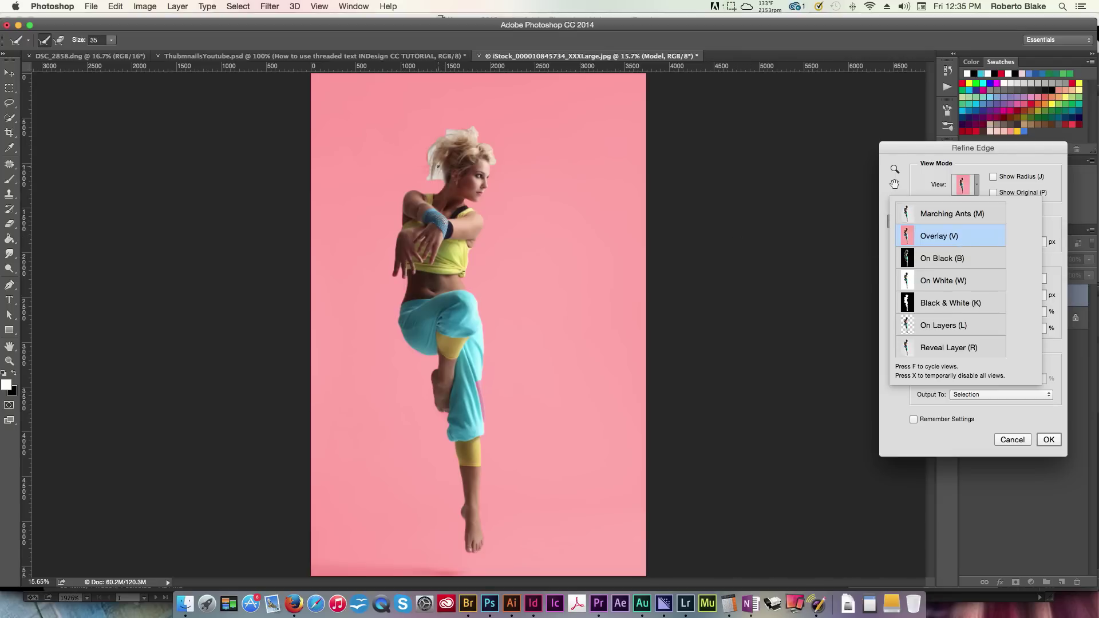
pyautogui.click(1049, 183)
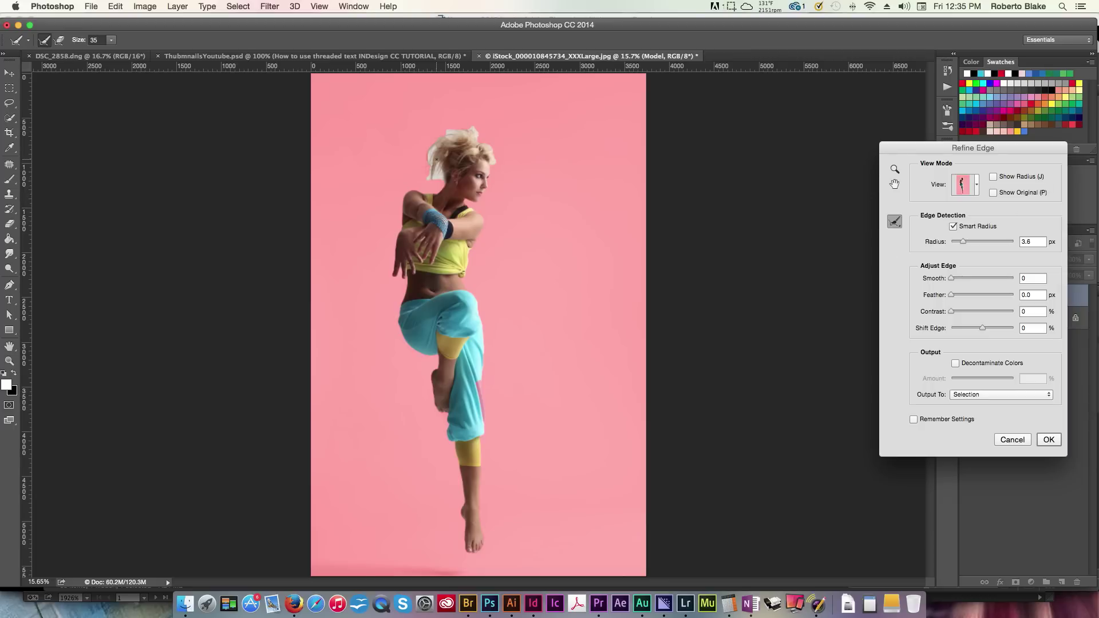
pyautogui.press('z')
pyautogui.moveTo(437, 160); pyautogui.dragTo(496, 226)
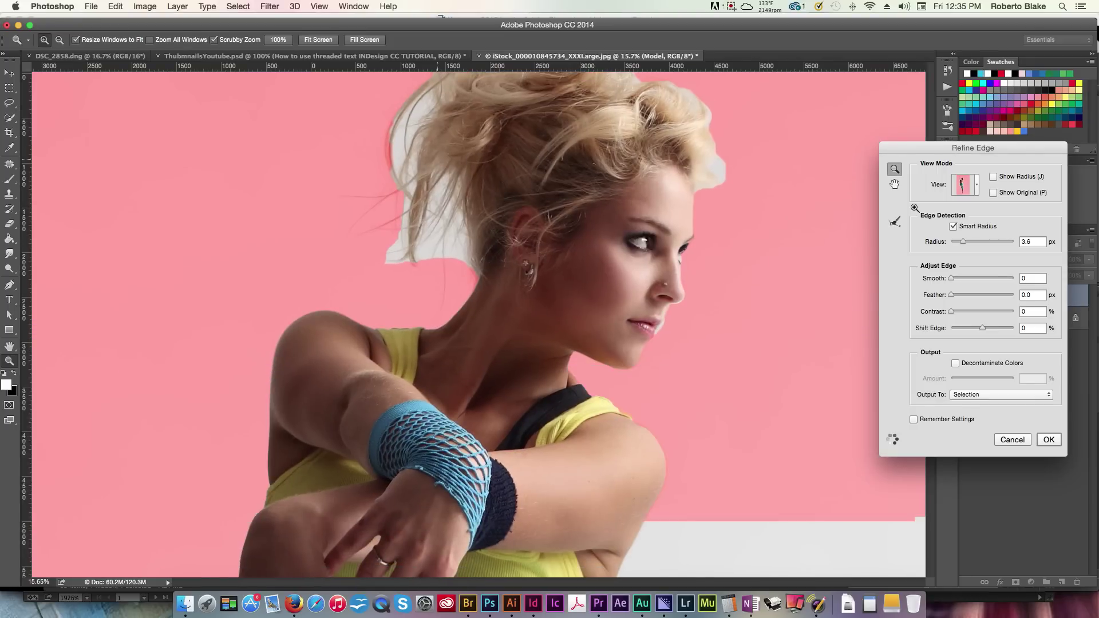
# - Choose the Refine Radius Tool and set the Refine Edge view to Overlay
pyautogui.click(895, 221)
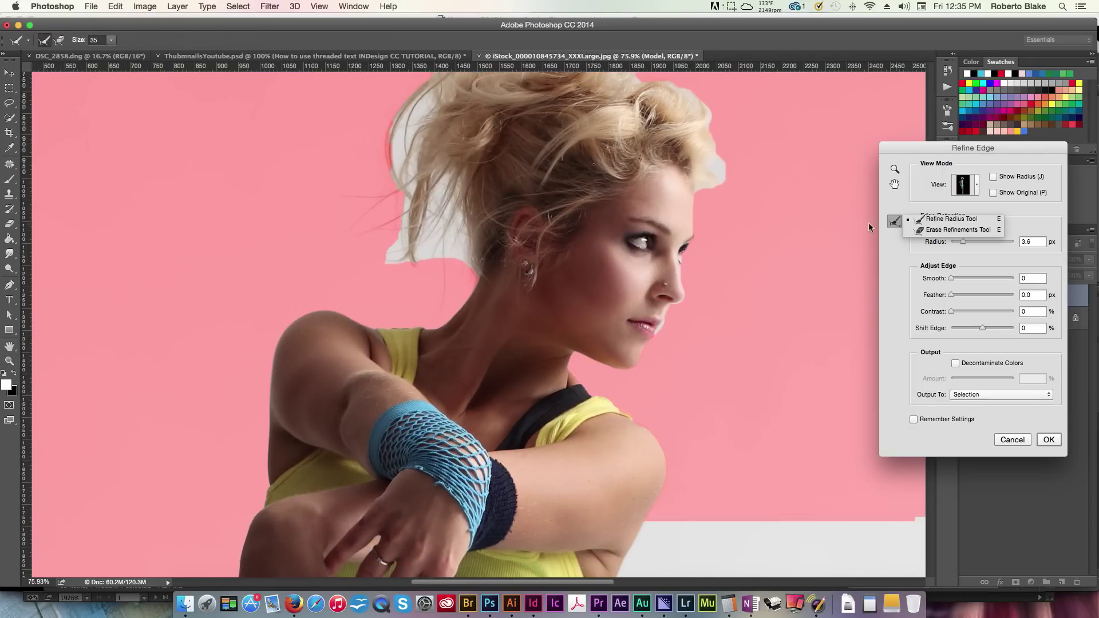
pyautogui.click(902, 195)
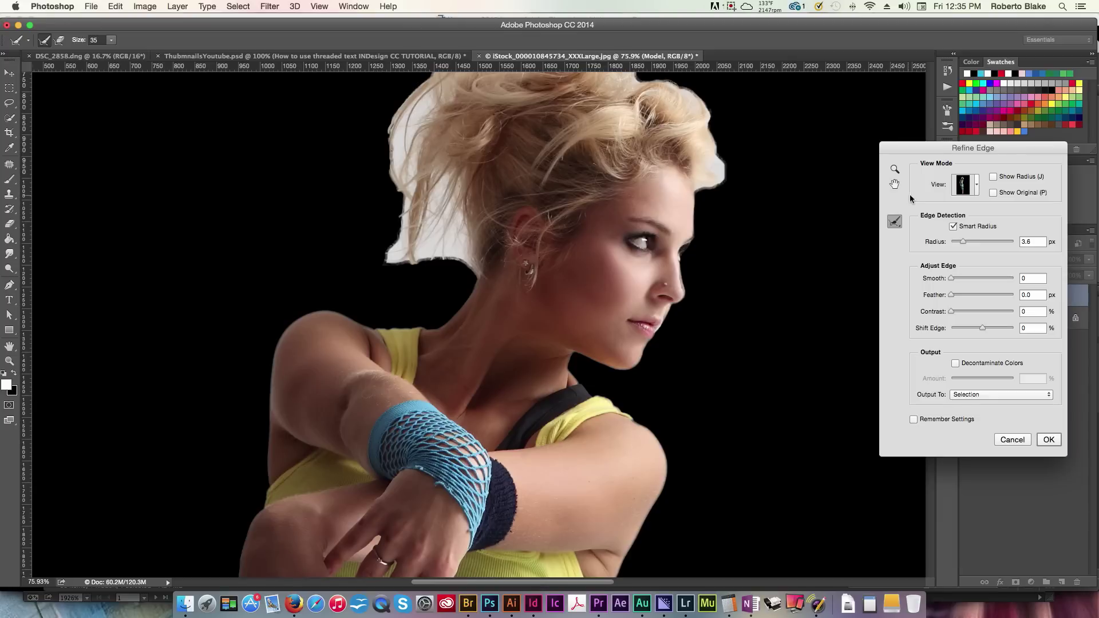
pyautogui.click(976, 187)
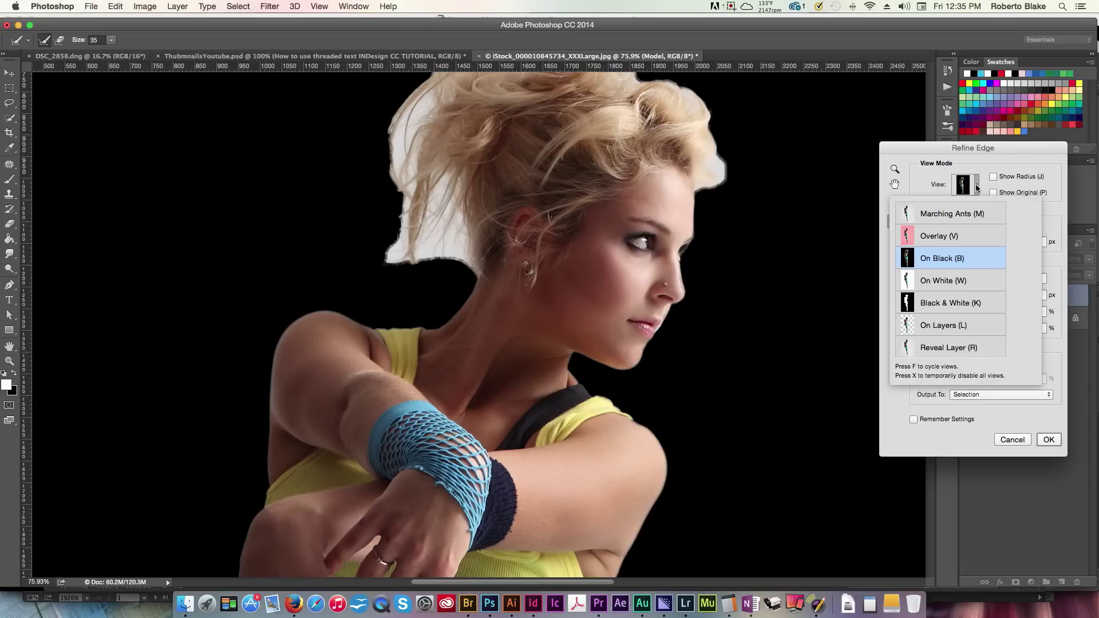
pyautogui.click(954, 237)
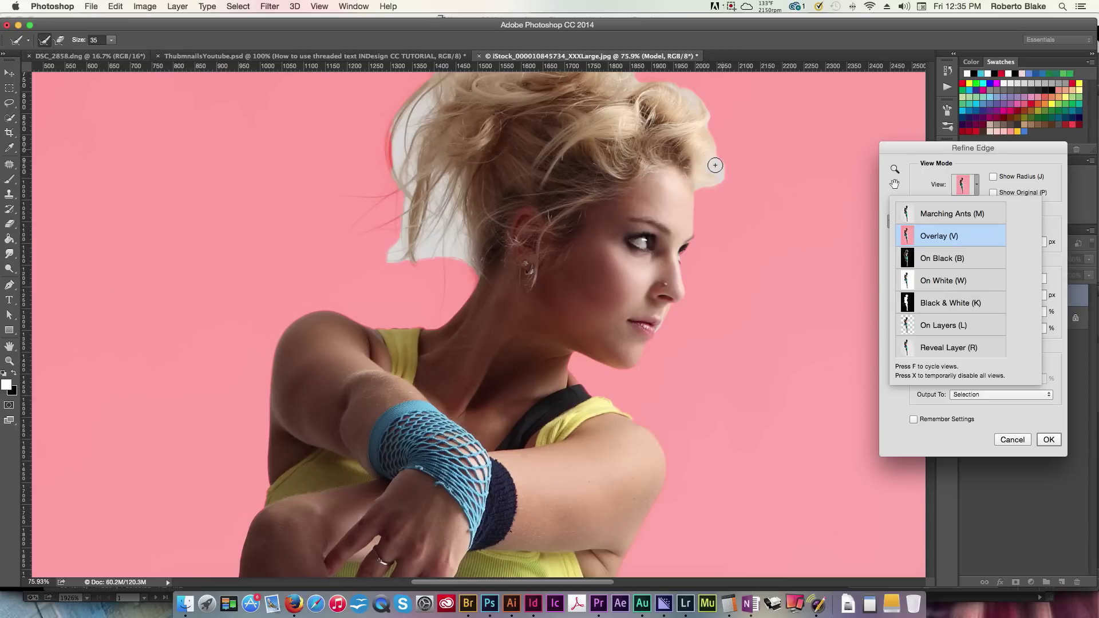
pyautogui.click(424, 192)
# - Paint the refine radius along the left, right and top edges of the dancer's hair
pyautogui.moveTo(400, 241)
pyautogui.mouseDown()
pyautogui.moveTo(423, 246)
pyautogui.moveTo(437, 173)
pyautogui.moveTo(453, 180)
pyautogui.moveTo(453, 198)
pyautogui.moveTo(472, 208)
pyautogui.moveTo(469, 258)
pyautogui.moveTo(442, 236)
pyautogui.moveTo(423, 263)
pyautogui.mouseUp()
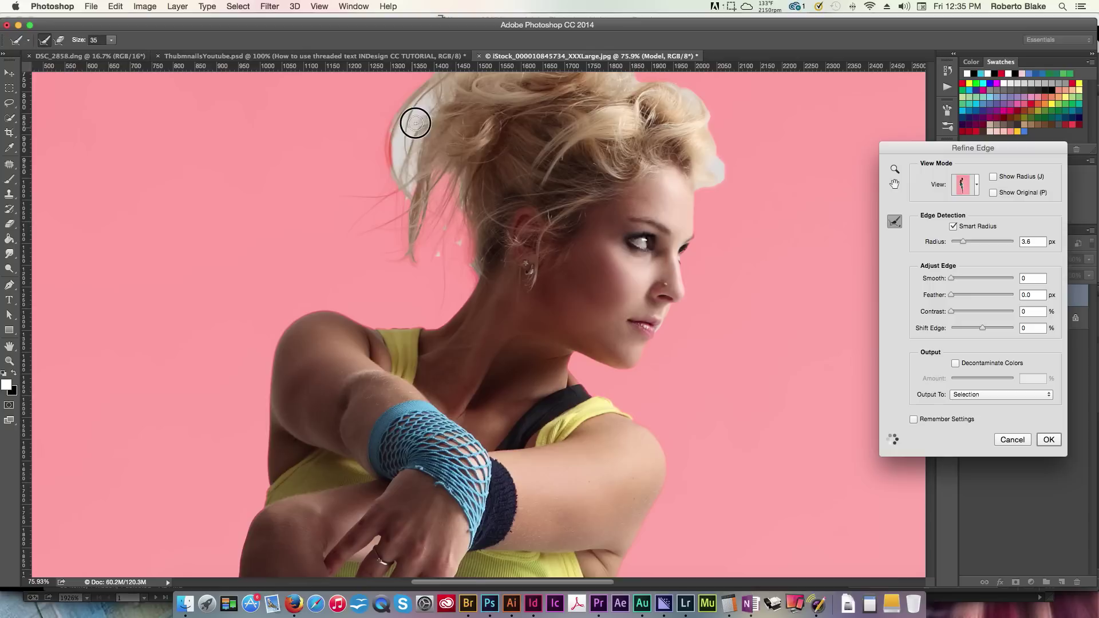
pyautogui.moveTo(437, 88)
pyautogui.mouseDown()
pyautogui.moveTo(464, 256)
pyautogui.moveTo(441, 279)
pyautogui.moveTo(462, 180)
pyautogui.moveTo(400, 274)
pyautogui.mouseUp()
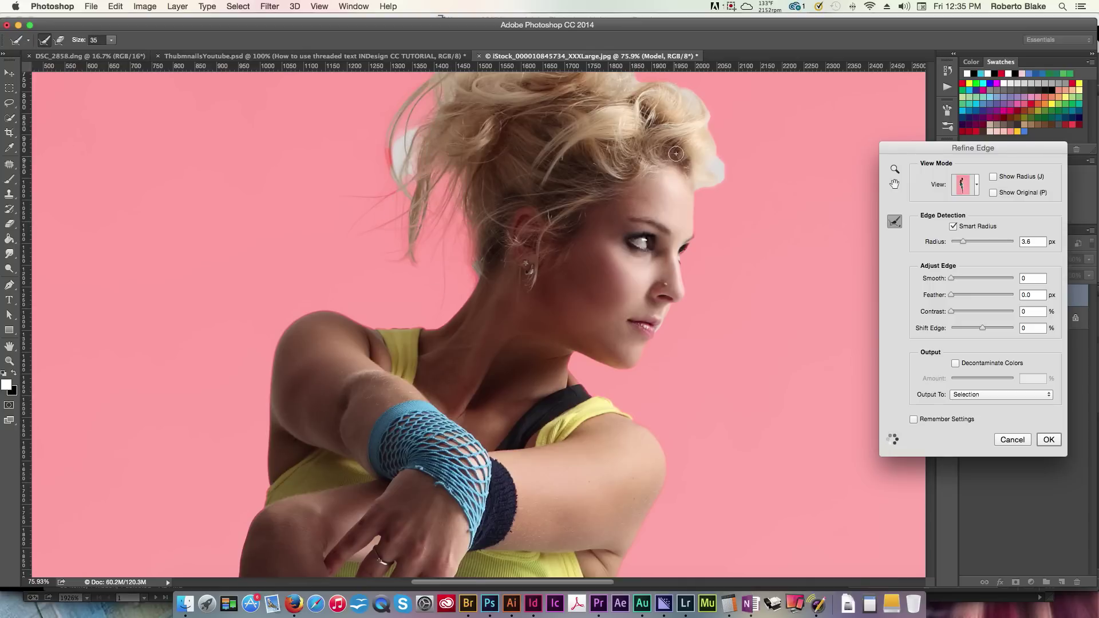
pyautogui.moveTo(392, 169)
pyautogui.mouseDown()
pyautogui.moveTo(395, 139)
pyautogui.moveTo(366, 180)
pyautogui.moveTo(393, 165)
pyautogui.moveTo(413, 175)
pyautogui.moveTo(395, 183)
pyautogui.moveTo(426, 129)
pyautogui.mouseUp()
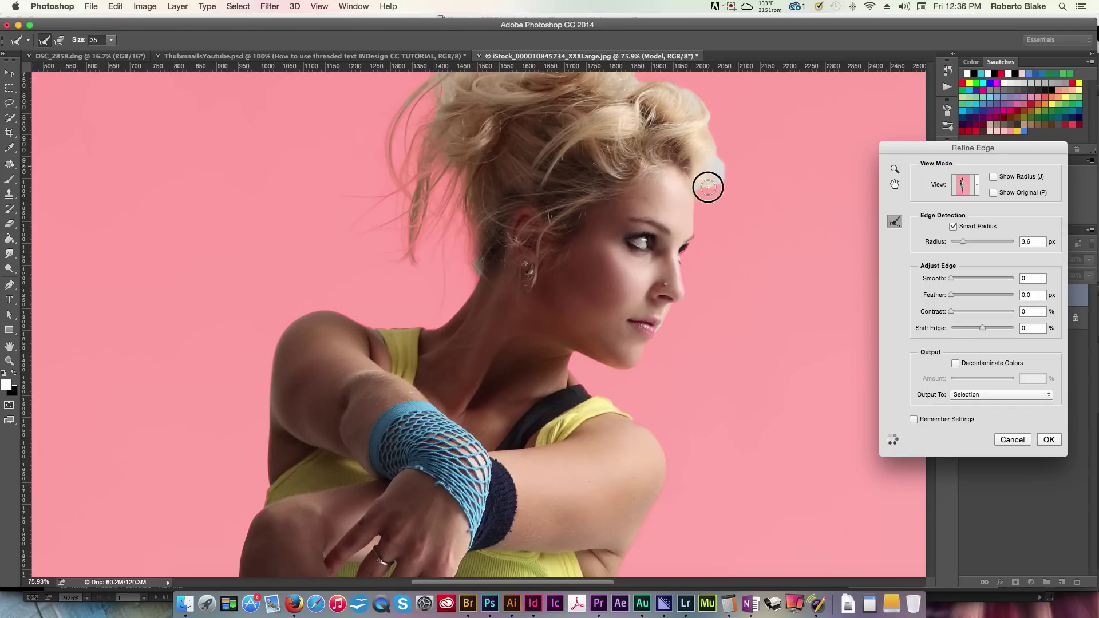
pyautogui.moveTo(709, 184)
pyautogui.mouseDown()
pyautogui.moveTo(684, 92)
pyautogui.moveTo(636, 79)
pyautogui.mouseUp()
pyautogui.scroll(5, 633, 238)
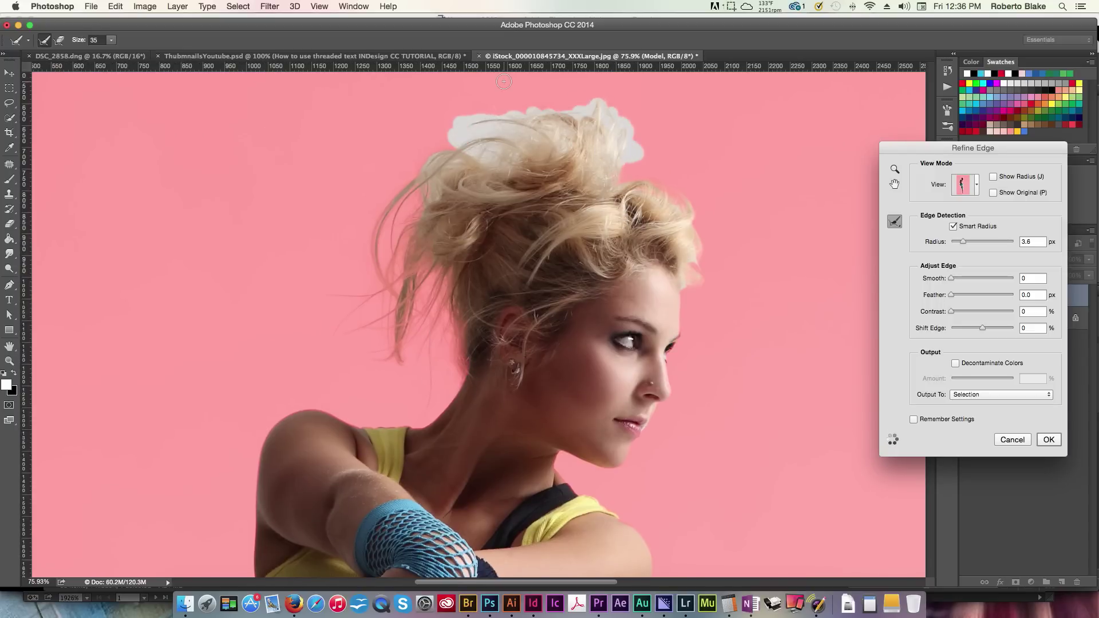
pyautogui.moveTo(609, 94); pyautogui.dragTo(486, 122)
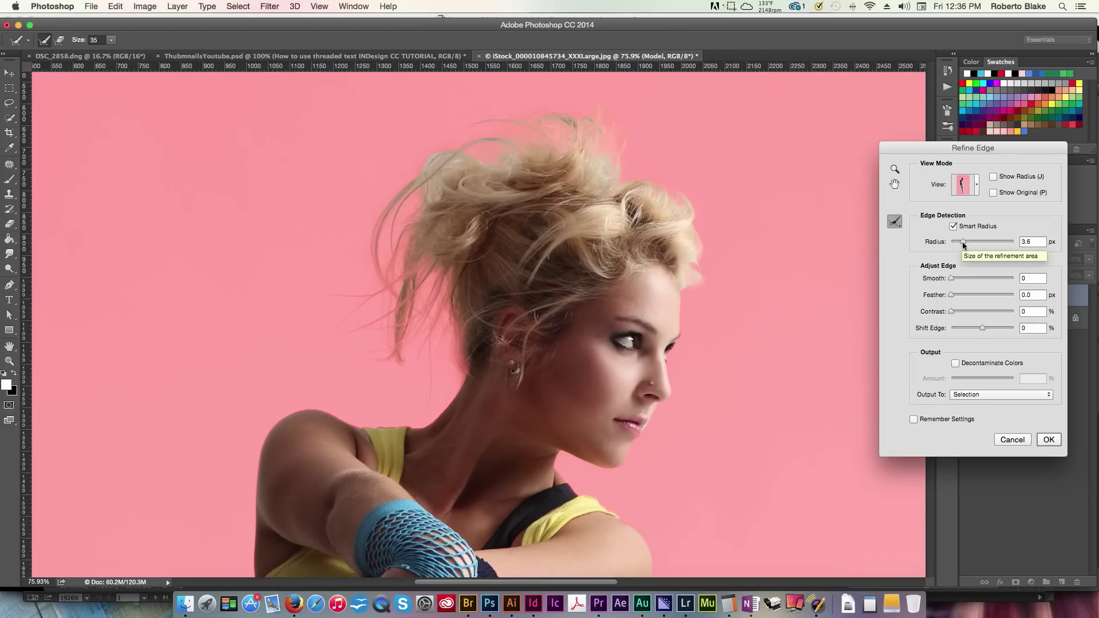
# - Set the Refine Edge radius to 9.2 px and contrast to 14%, then apply it
pyautogui.hscroll(-2, 966, 248)
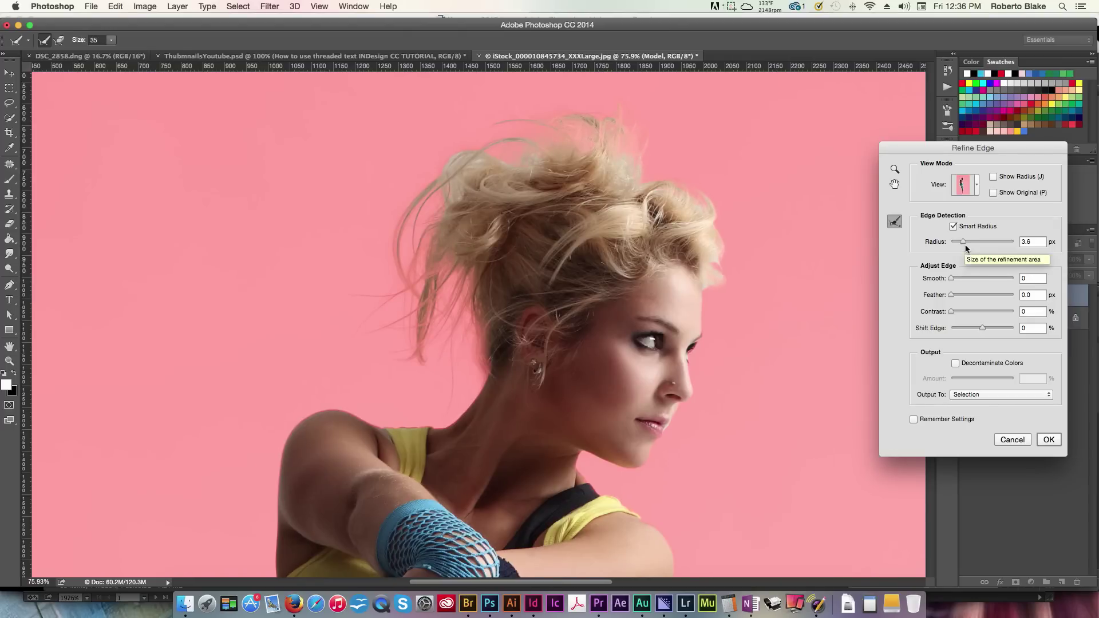
pyautogui.moveTo(964, 243); pyautogui.dragTo(976, 245)
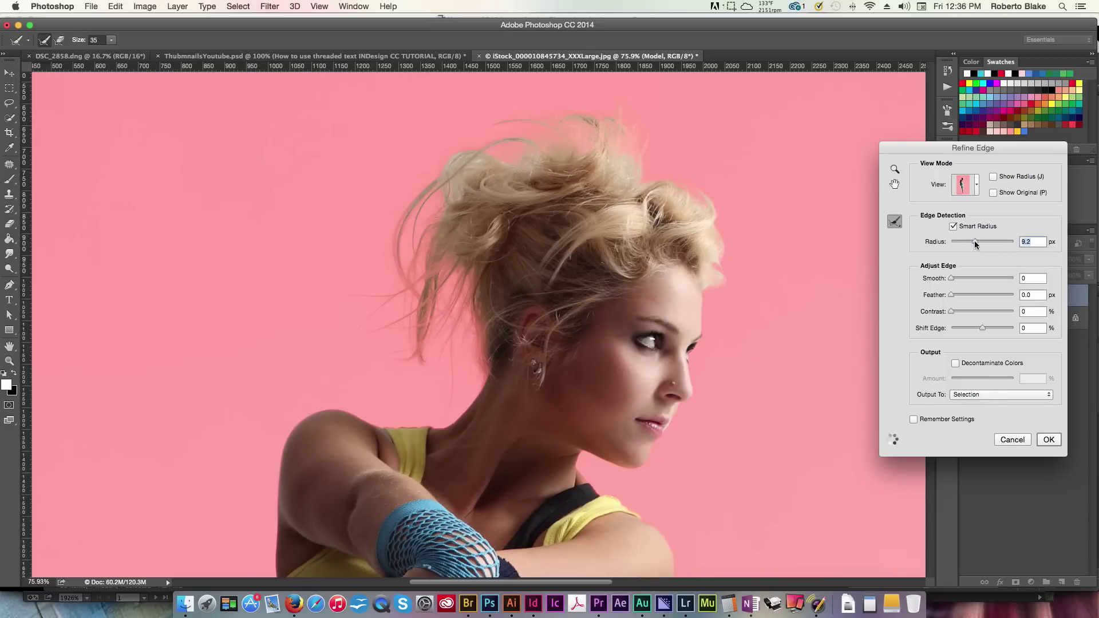
pyautogui.moveTo(953, 312); pyautogui.dragTo(962, 313)
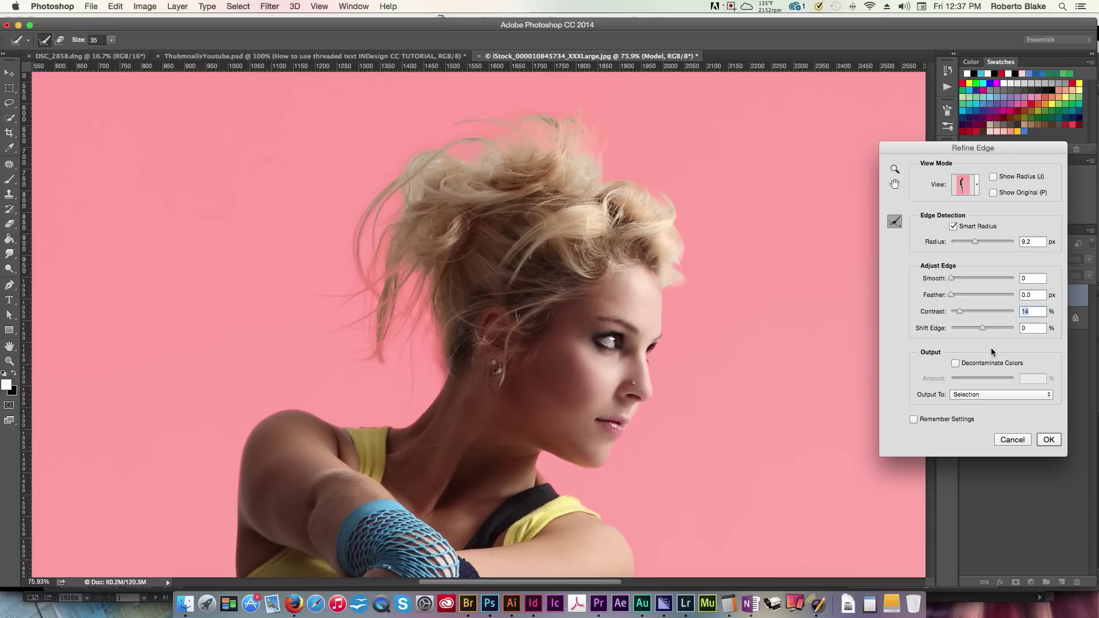
pyautogui.click(1049, 439)
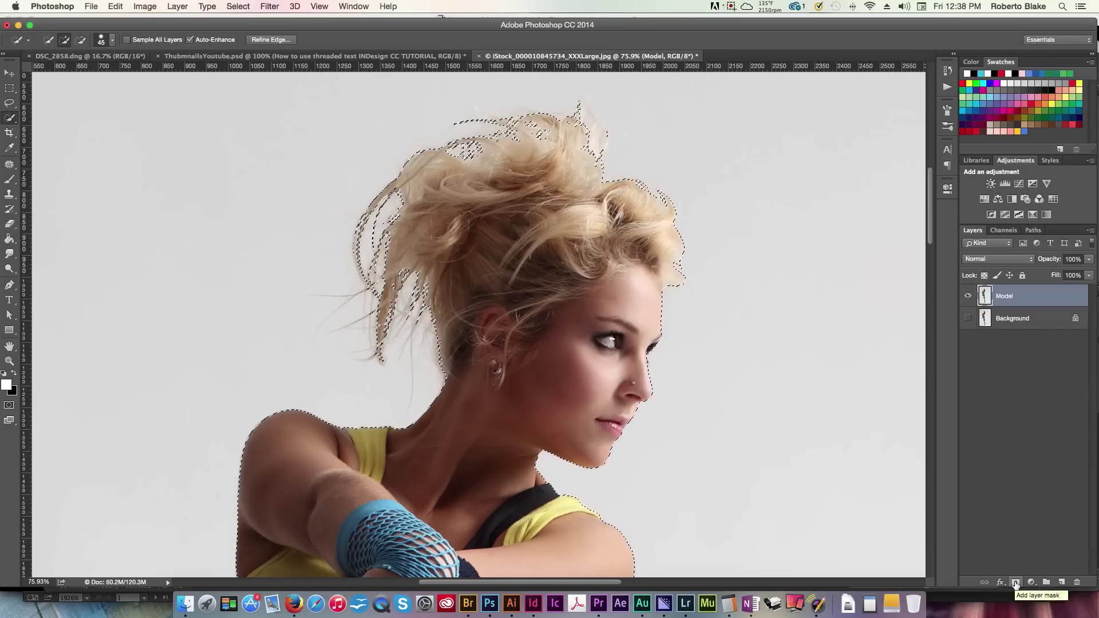
# - Add a layer mask to the Model layer from the dancer selection
pyautogui.click(1014, 583)
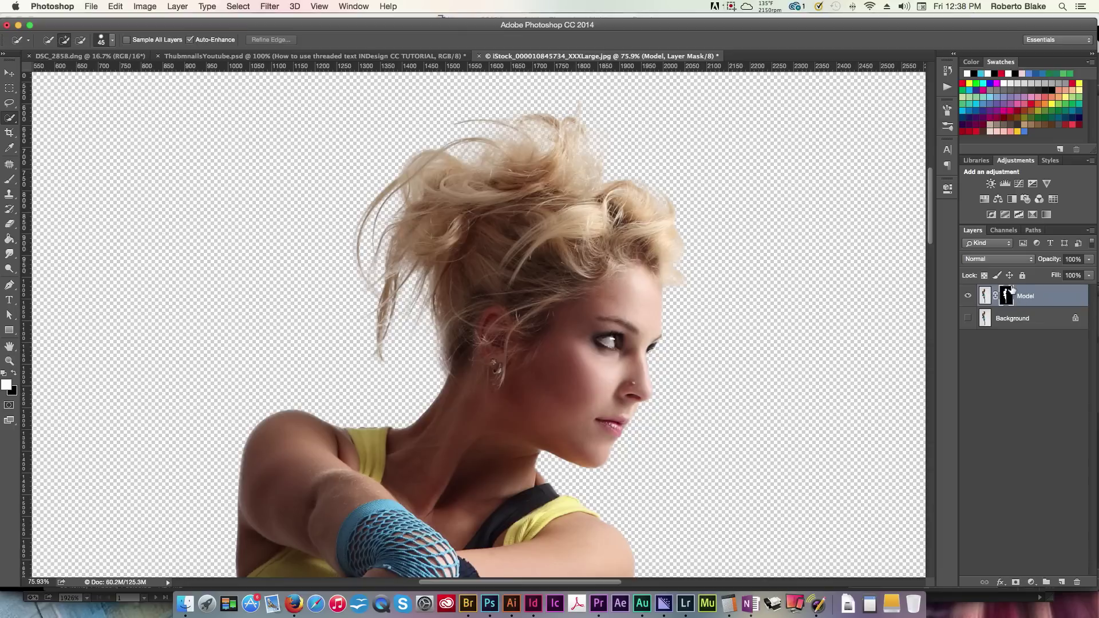
# - Switch to the Brush tool and shrink its size with the [ key
pyautogui.press('b')
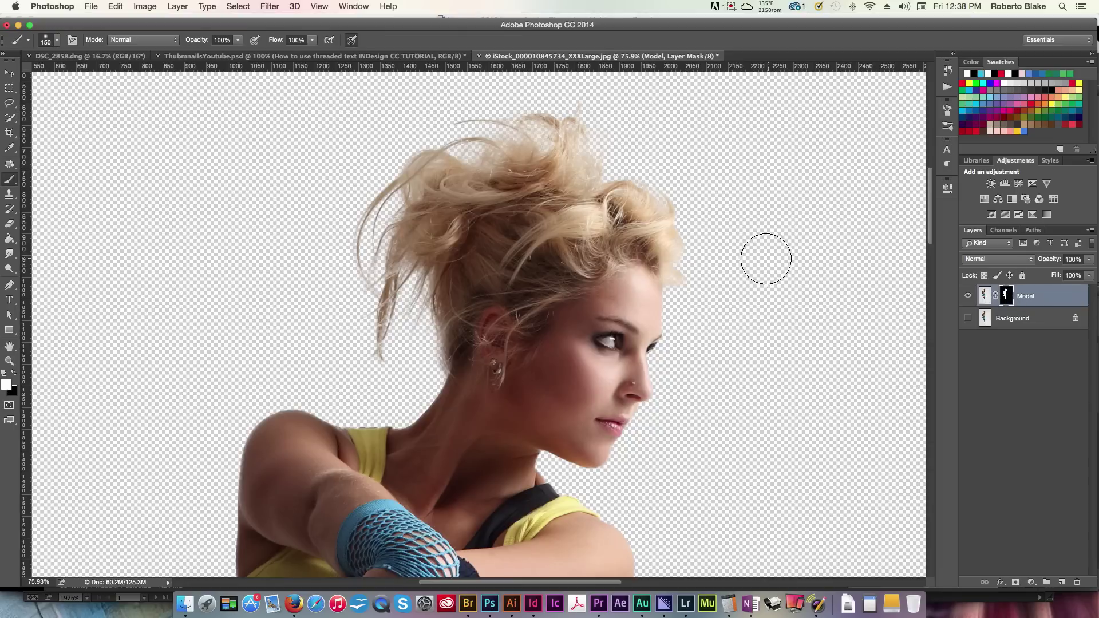
pyautogui.press('[')
pyautogui.press('[')
pyautogui.press('[')
pyautogui.press('[')
pyautogui.press('[')
pyautogui.press('[')
pyautogui.press('[')
pyautogui.press('[')
pyautogui.press('[')
pyautogui.press('[')
pyautogui.press('[')
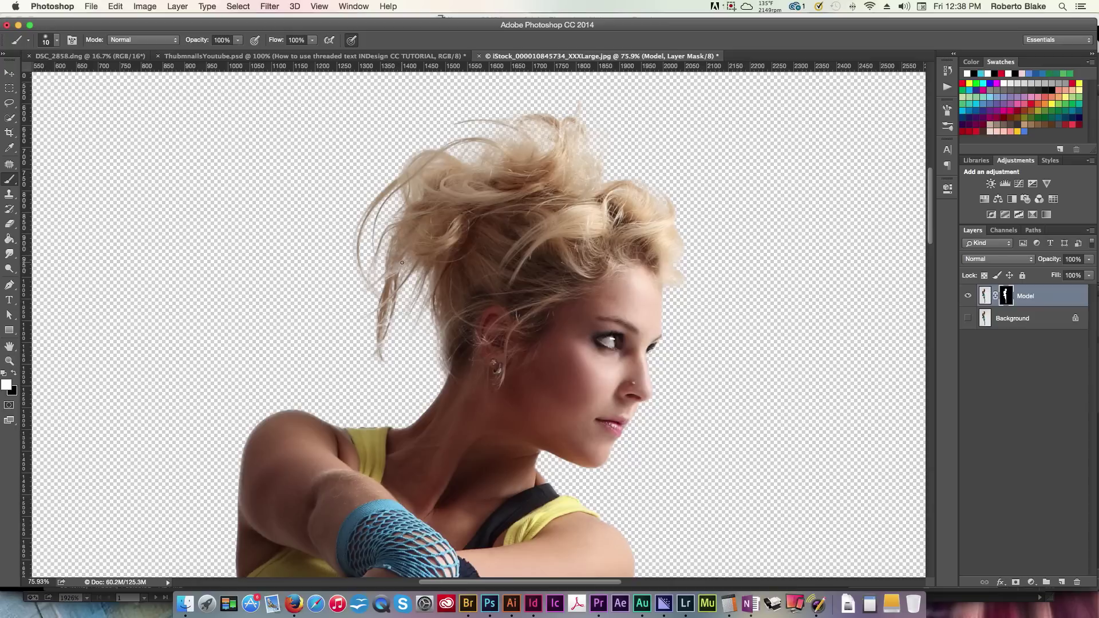